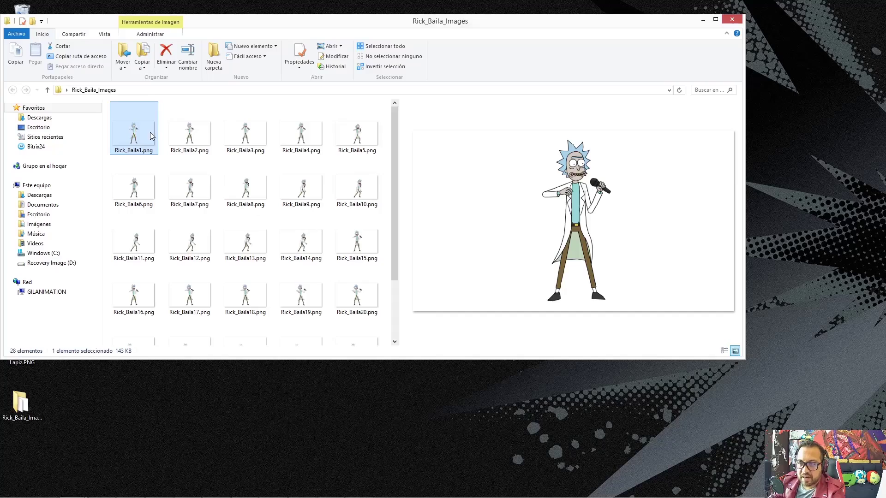
Preview the rendered Rick_Baila frames in Photo Viewer, then close the viewer and Explorer.
{"action": "left_click", "coordinate": [511, 420]}
{"action": "left_click", "coordinate": [511, 420]}
{"action": "left_click", "coordinate": [512, 420]}
{"action": "left_click", "coordinate": [511, 420]}
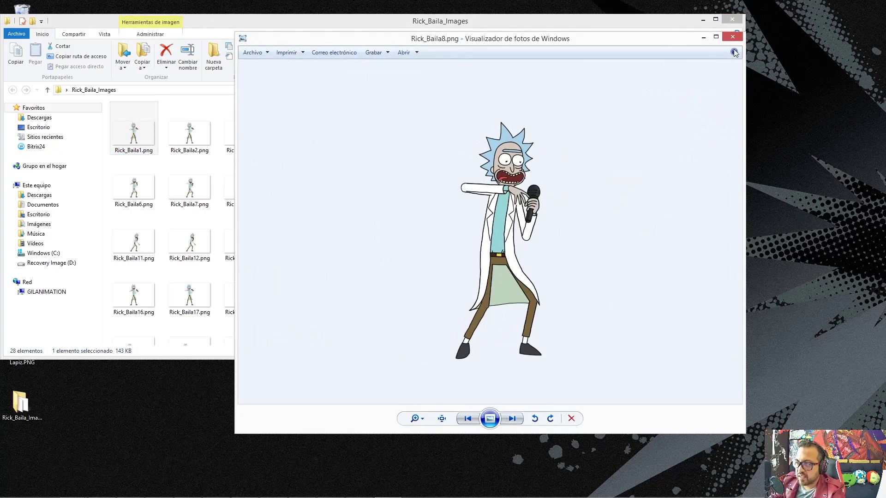
{"action": "left_click", "coordinate": [703, 37]}
{"action": "left_click", "coordinate": [705, 22]}
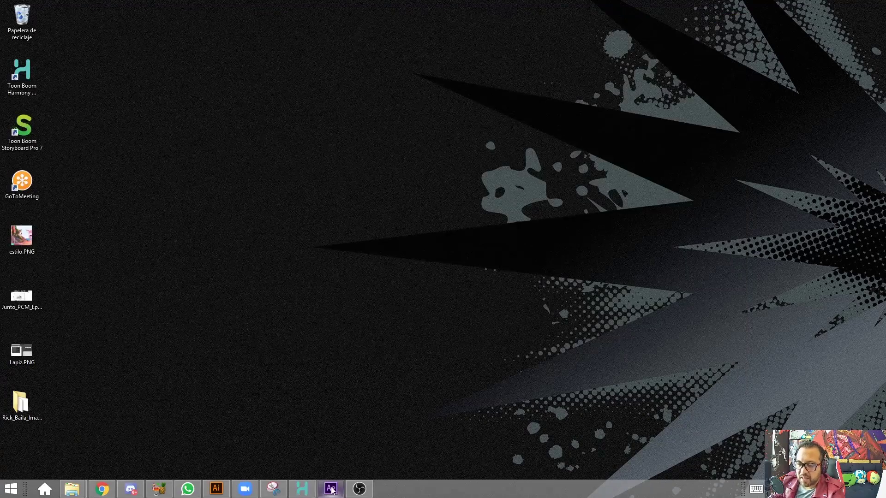
{"action": "left_click", "coordinate": [331, 489]}
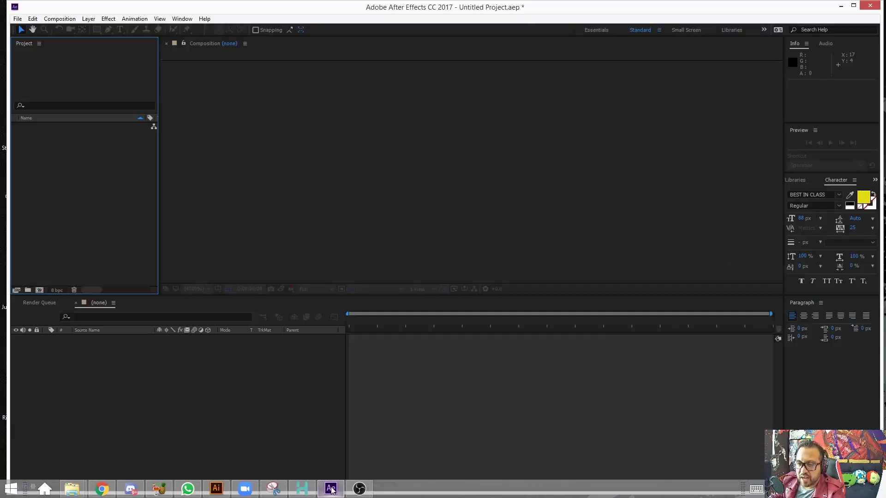
Import Rick_Baila1.png as a PNG sequence, build a Rick_Baila composition from it, and preview it.
{"action": "double_click", "coordinate": [82, 161]}
{"action": "left_click", "coordinate": [118, 88]}
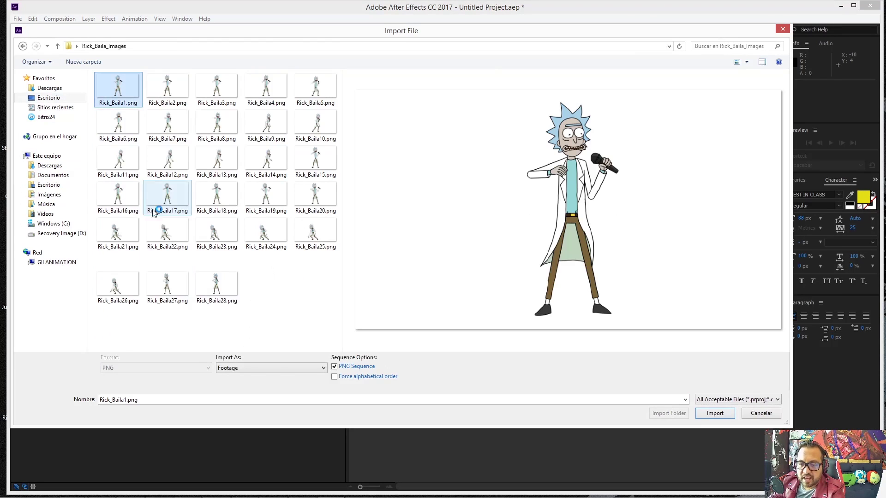
{"action": "left_click", "coordinate": [715, 412]}
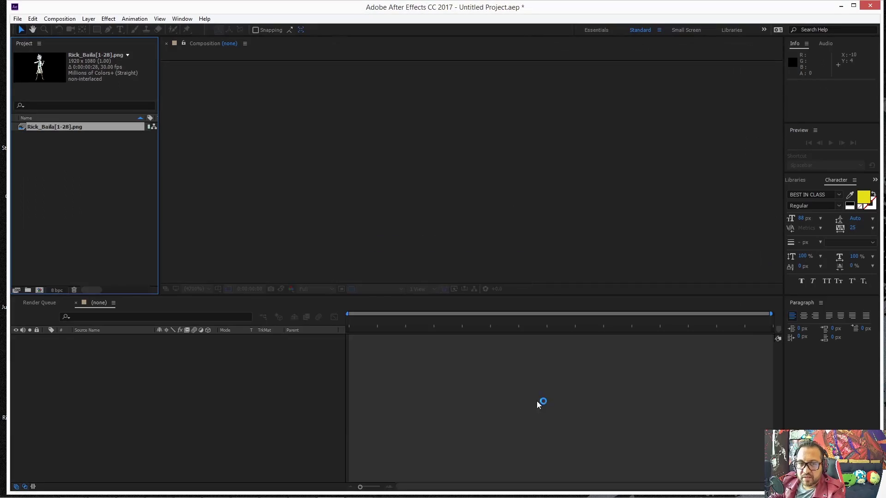
{"action": "left_click_drag", "start_coordinate": [70, 127], "coordinate": [64, 329]}
{"action": "key", "text": "space"}
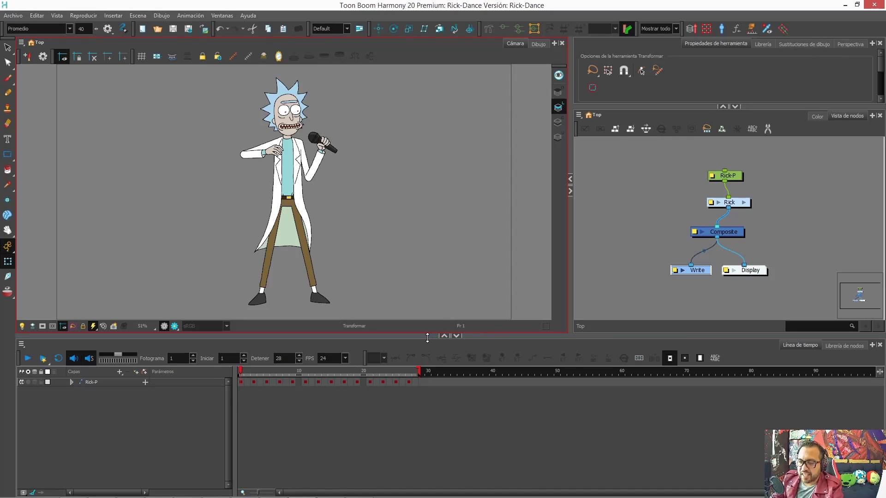
Enlarge the Camera view, play the Rick dance through frame 28, and centre the node graph.
{"action": "left_click_drag", "start_coordinate": [426, 353], "coordinate": [426, 368]}
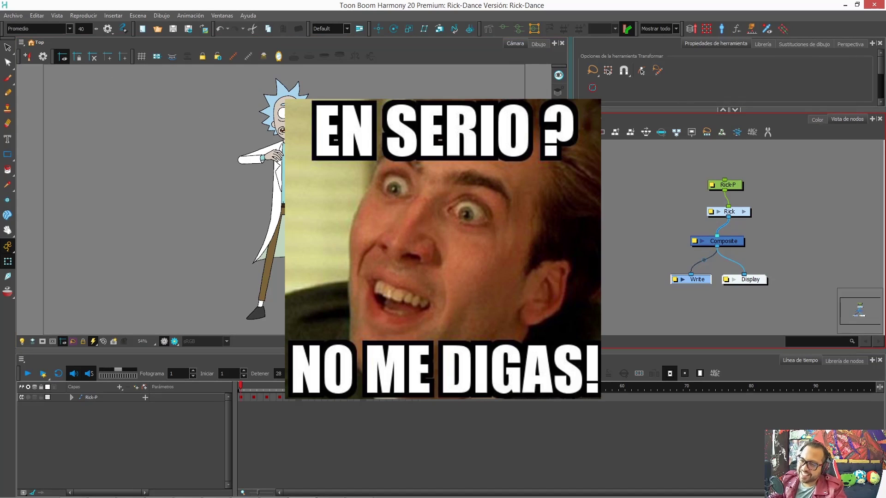
{"action": "left_click_drag", "start_coordinate": [573, 208], "coordinate": [549, 207]}
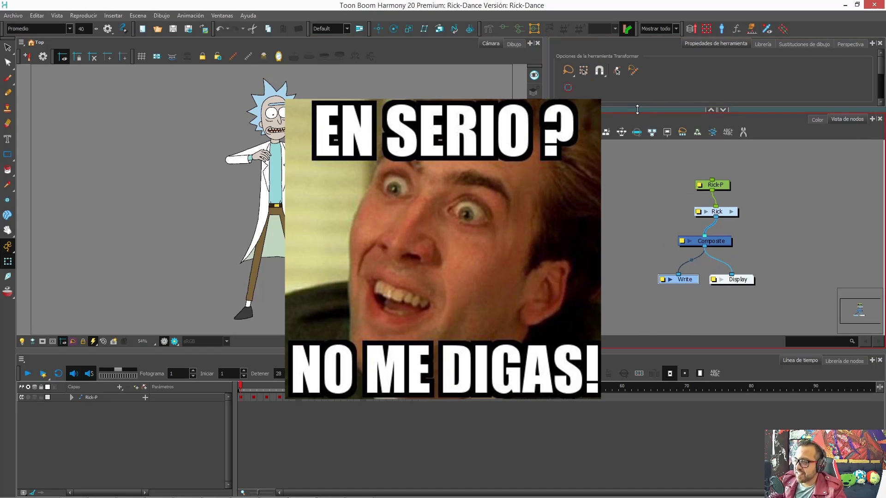
{"action": "left_click_drag", "start_coordinate": [240, 383], "coordinate": [402, 390]}
{"action": "left_click", "coordinate": [28, 374]}
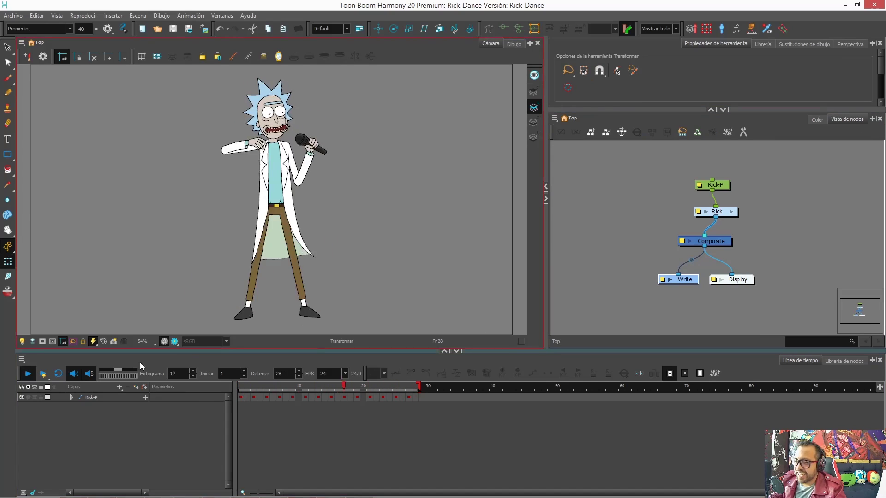
{"action": "left_click", "coordinate": [59, 373]}
{"action": "left_click_drag", "start_coordinate": [546, 277], "coordinate": [488, 277]}
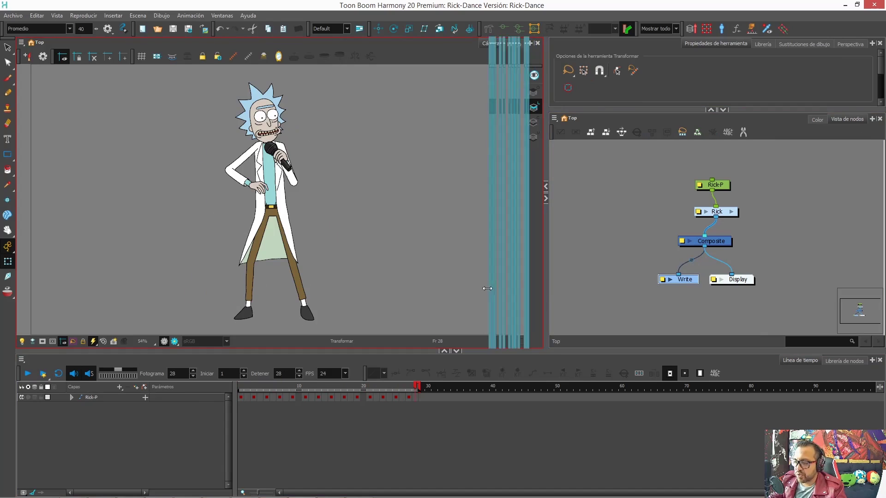
{"action": "left_click_drag", "start_coordinate": [590, 274], "coordinate": [538, 283]}
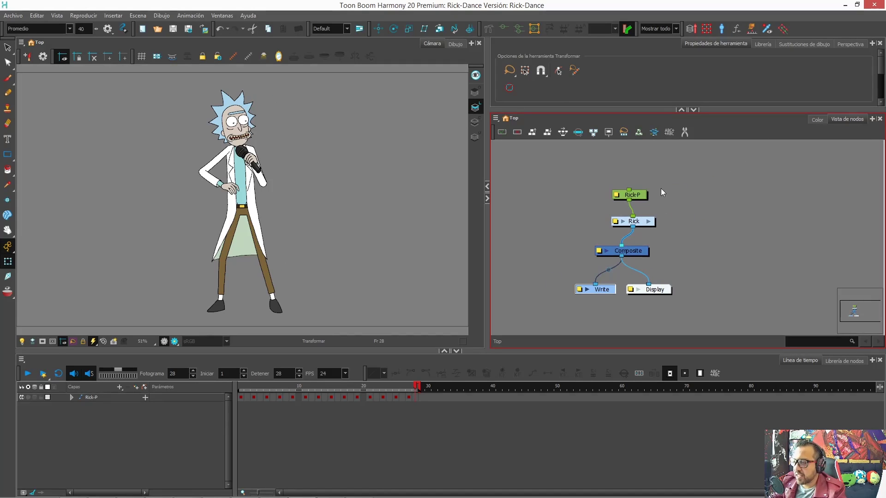
Nudge Composite lower and move the Rick-P and Rick nodes up and left.
{"action": "left_click", "coordinate": [633, 252]}
{"action": "left_click_drag", "start_coordinate": [633, 255], "coordinate": [631, 261]}
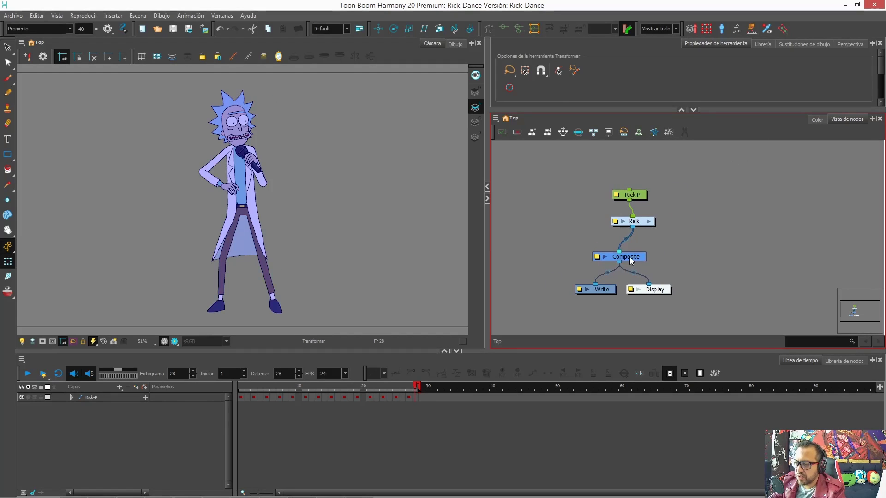
{"action": "left_click", "coordinate": [635, 197]}
{"action": "left_click_drag", "start_coordinate": [636, 202], "coordinate": [633, 181]}
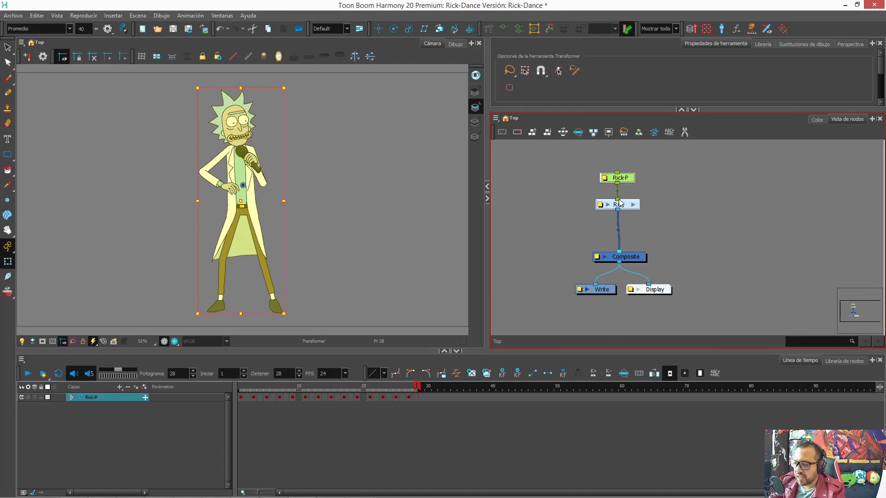
{"action": "left_click", "coordinate": [605, 293]}
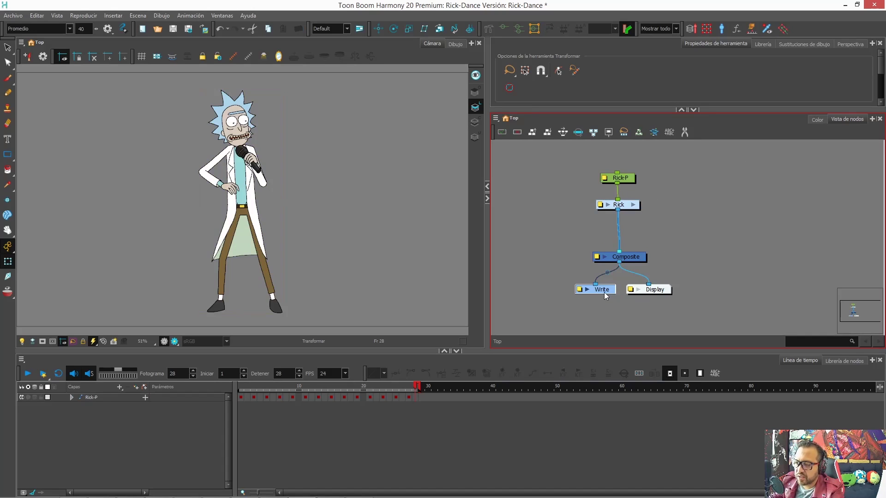
Inspect the Display node, then select the Write node.
{"action": "left_click", "coordinate": [658, 290]}
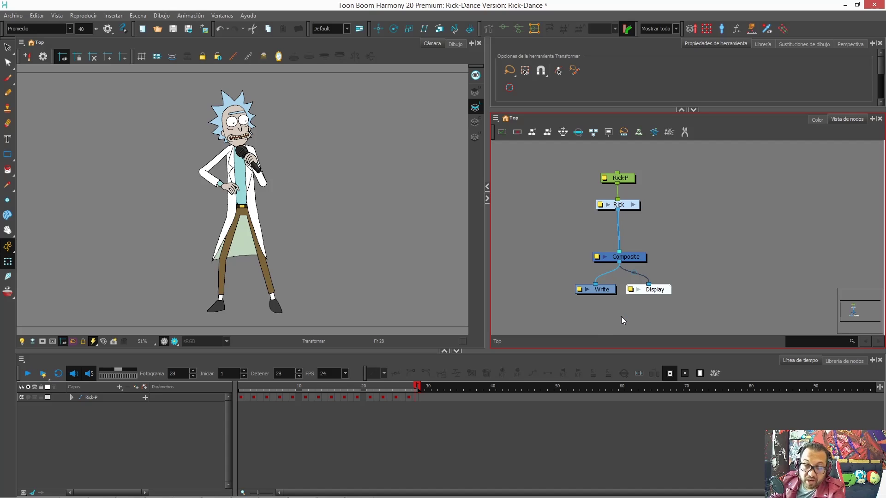
{"action": "left_click", "coordinate": [605, 291]}
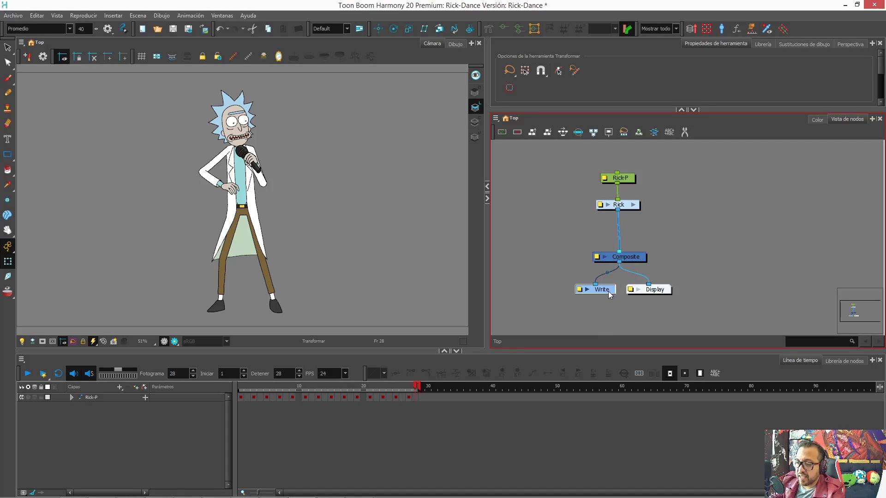
{"action": "left_click", "coordinate": [580, 290]}
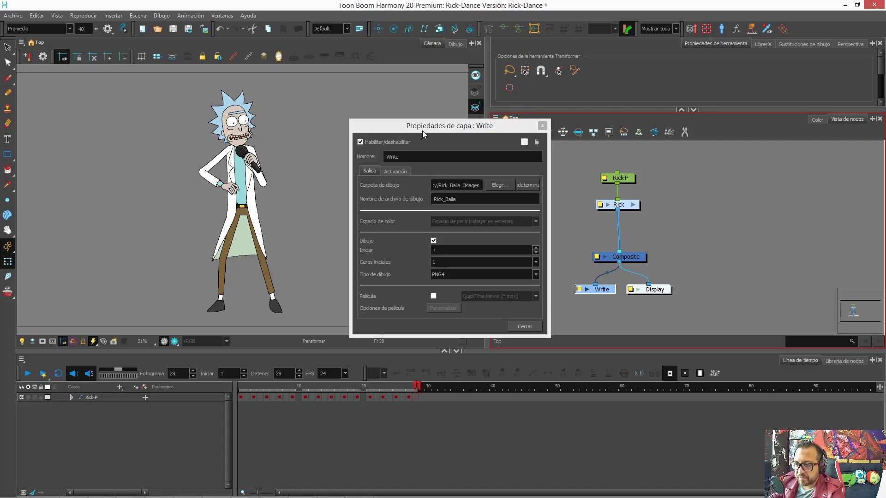
Move the Write Layer Properties window aside and open the Carpeta de dibujo folder chooser.
{"action": "left_click_drag", "start_coordinate": [422, 131], "coordinate": [426, 119]}
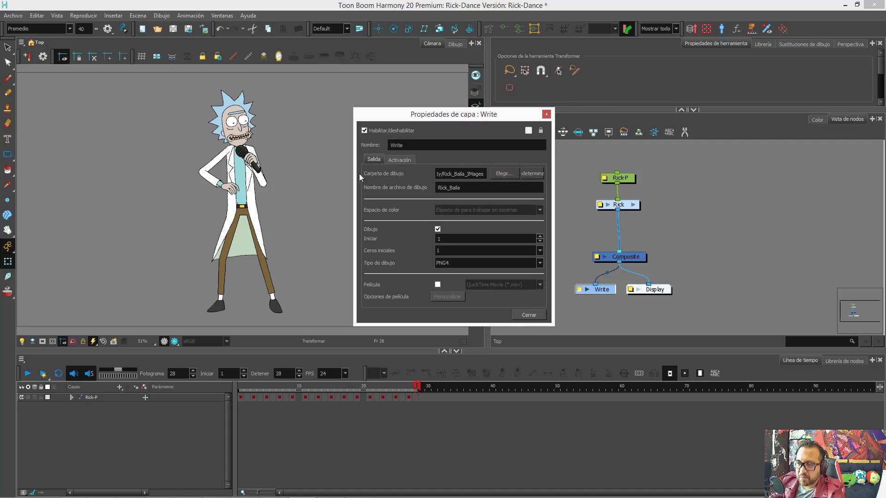
{"action": "left_click", "coordinate": [503, 173]}
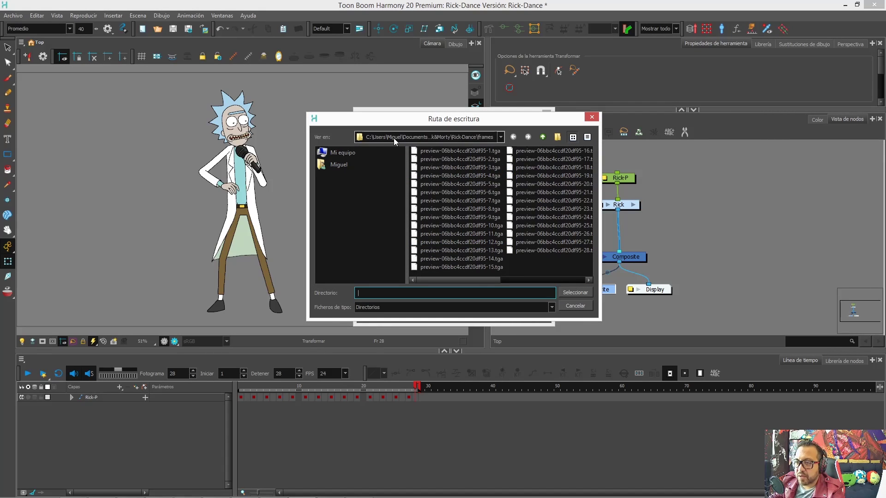
Browse up to the home folder, then select Desktop > Rick_Baila_Images as the output folder.
{"action": "left_click", "coordinate": [543, 137]}
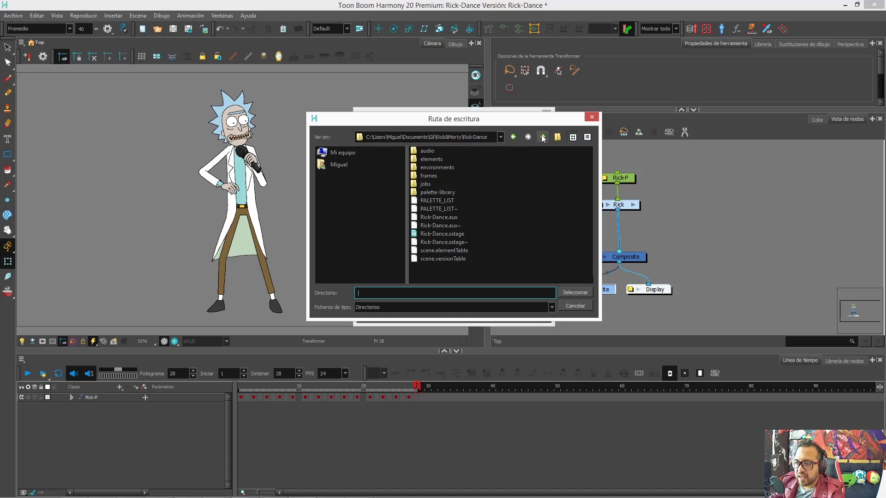
{"action": "left_click", "coordinate": [543, 137]}
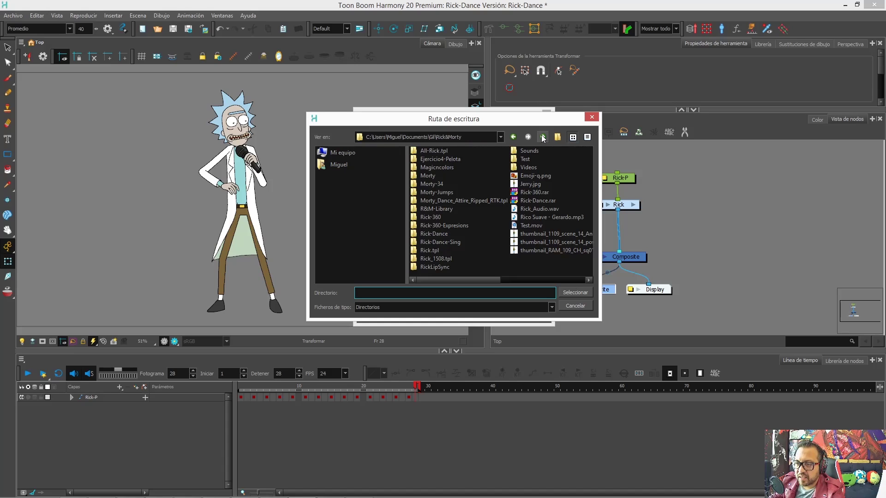
{"action": "left_click", "coordinate": [543, 137]}
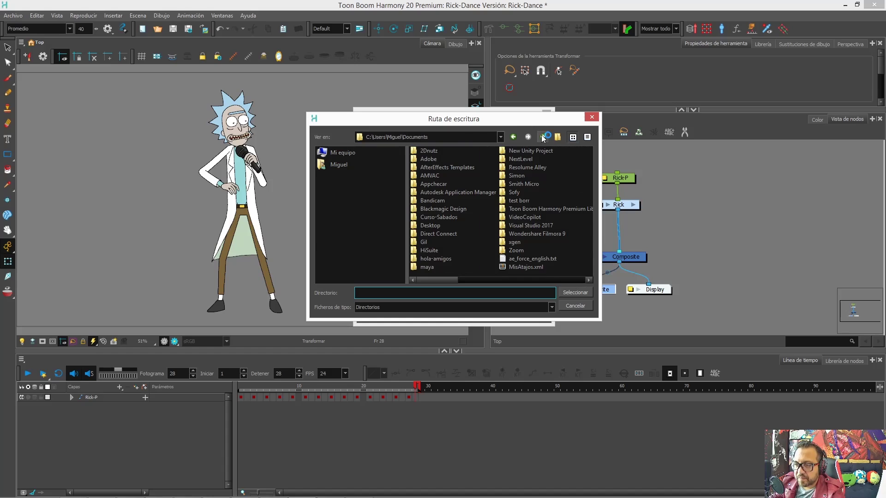
{"action": "left_click", "coordinate": [542, 137]}
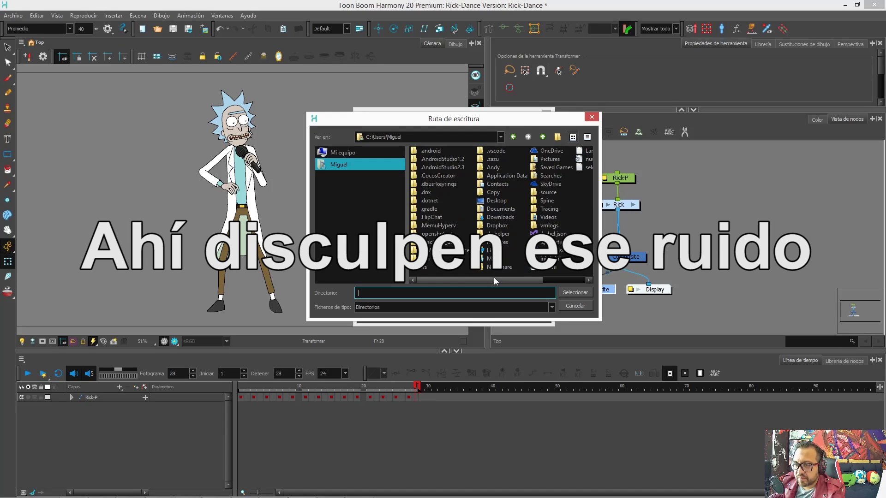
{"action": "double_click", "coordinate": [496, 200]}
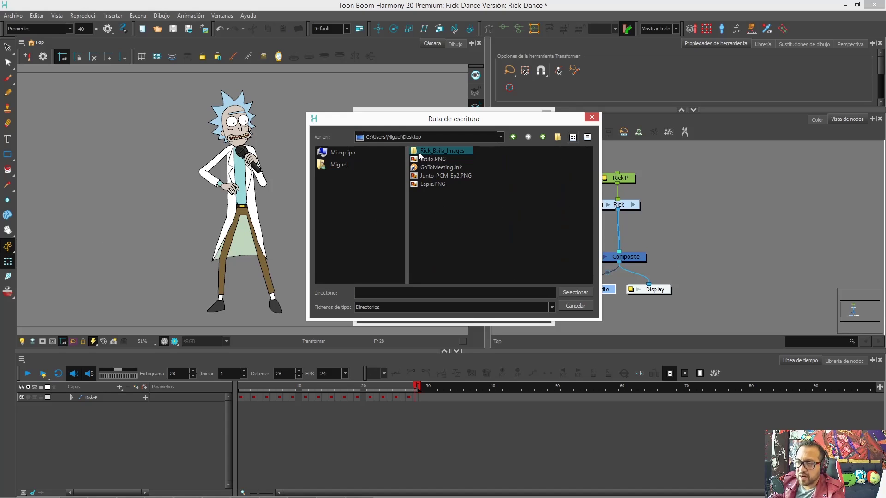
{"action": "double_click", "coordinate": [453, 151]}
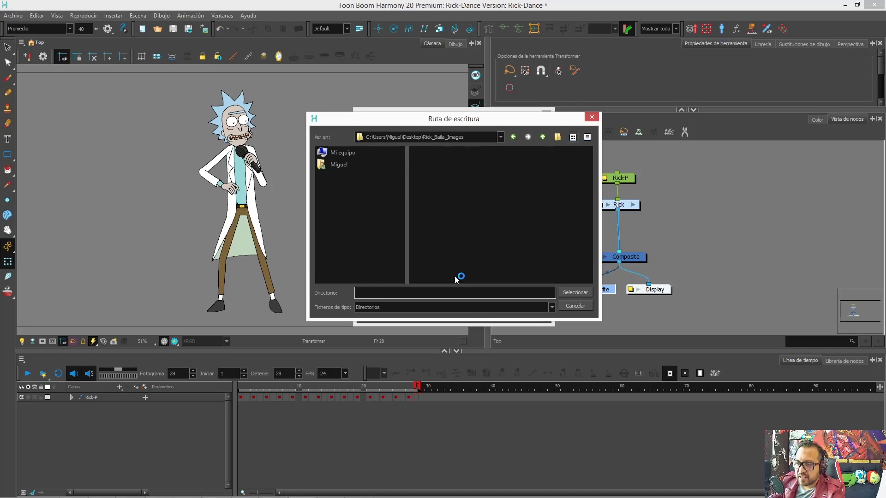
{"action": "left_click", "coordinate": [576, 293]}
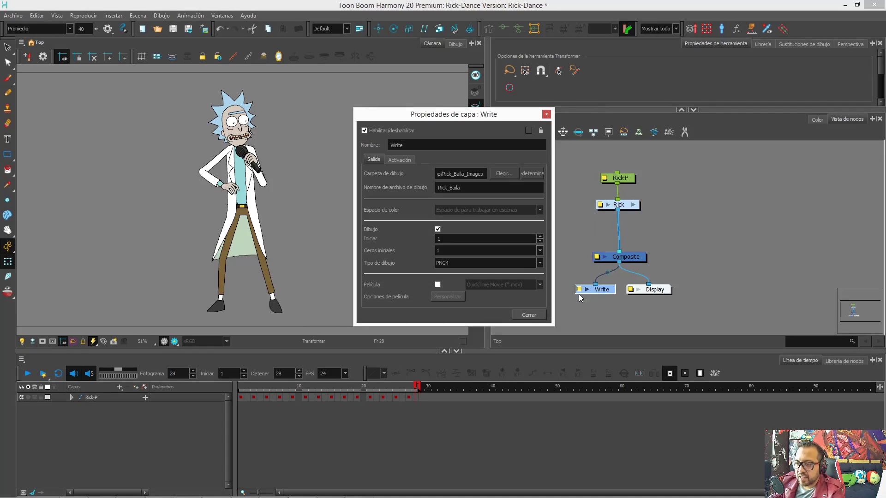
Check the Rick_Baila file name and keep leading zeros at 1.
{"action": "left_click_drag", "start_coordinate": [484, 187], "coordinate": [438, 187]}
{"action": "left_click", "coordinate": [481, 189]}
{"action": "left_click", "coordinate": [467, 188]}
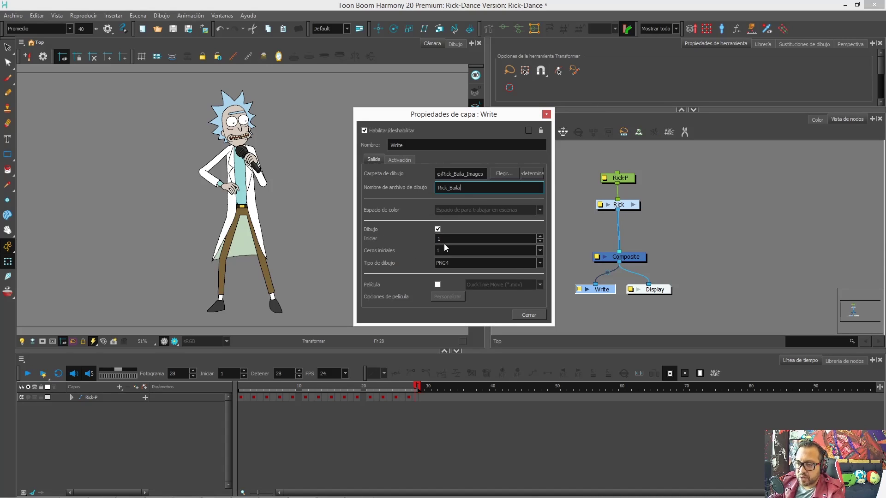
{"action": "left_click", "coordinate": [538, 240]}
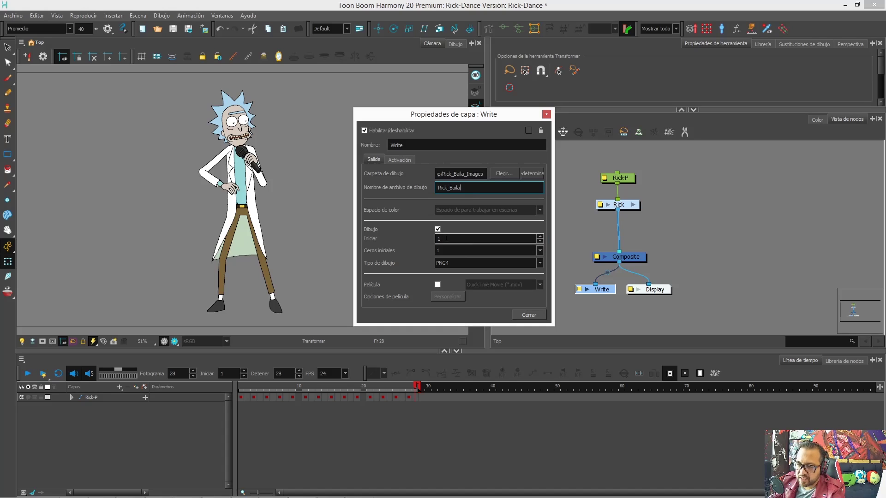
{"action": "left_click", "coordinate": [538, 251]}
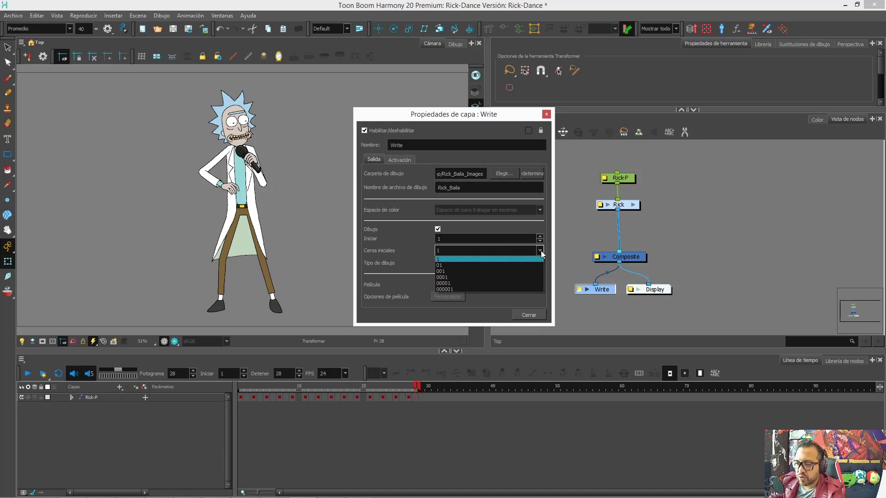
{"action": "left_click", "coordinate": [541, 251]}
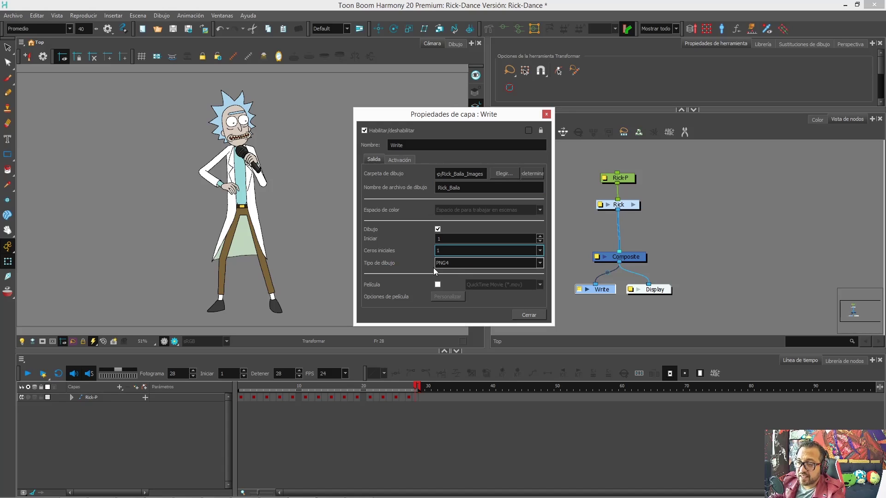
Keep PNG4 as the image format and close the Write node properties.
{"action": "left_click", "coordinate": [540, 263]}
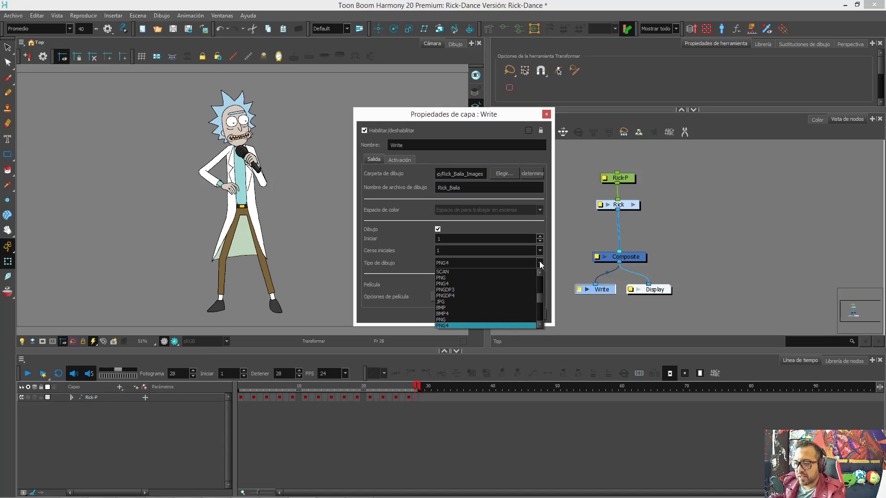
{"action": "scroll", "coordinate": [540, 295], "scroll_direction": "up", "scroll_amount": 3}
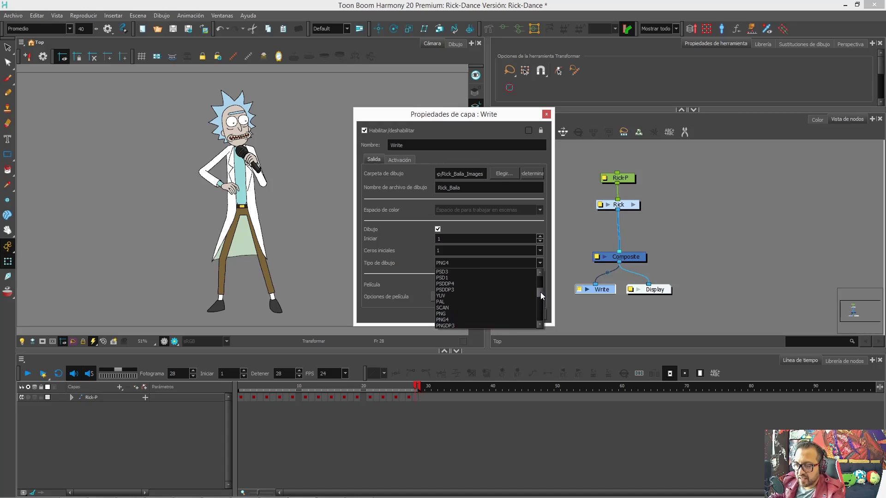
{"action": "scroll", "coordinate": [541, 296], "scroll_direction": "down", "scroll_amount": 2}
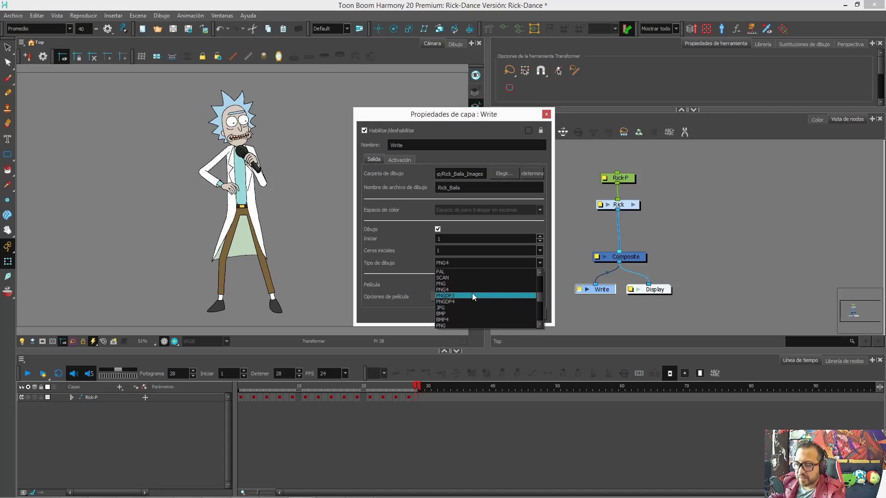
{"action": "left_click", "coordinate": [456, 289]}
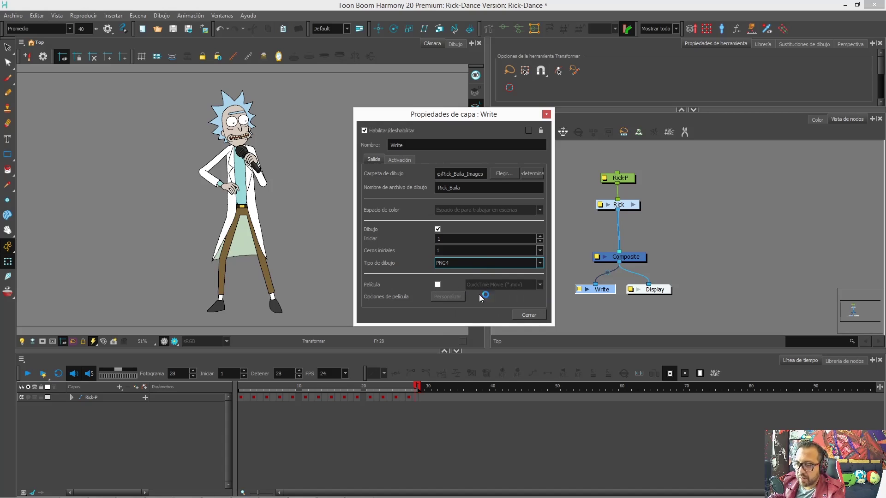
{"action": "left_click", "coordinate": [529, 316]}
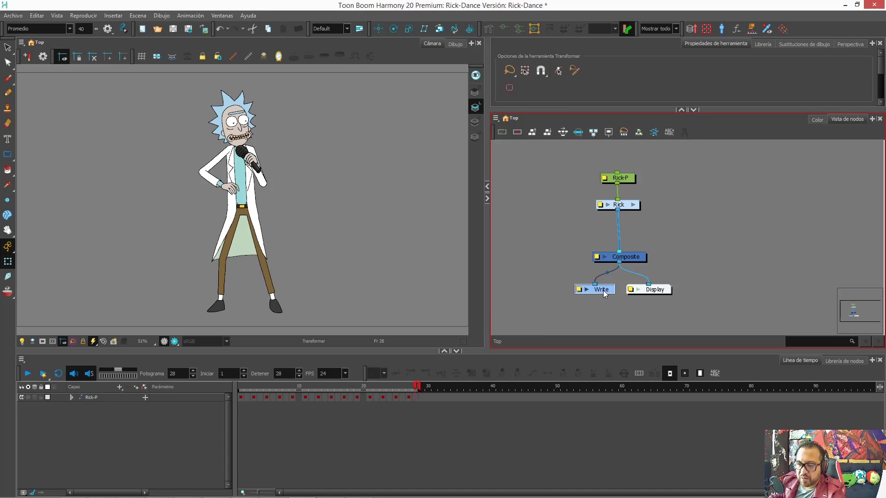
Render the Write nodes for all 28 frames via Archivo > Exportar > Renderizar nodos de escritura.
{"action": "left_click", "coordinate": [126, 108]}
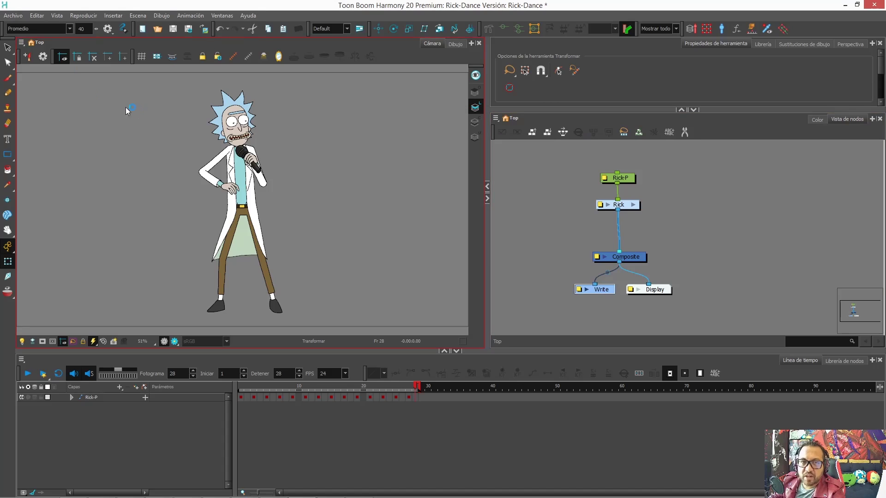
{"action": "left_click", "coordinate": [16, 17]}
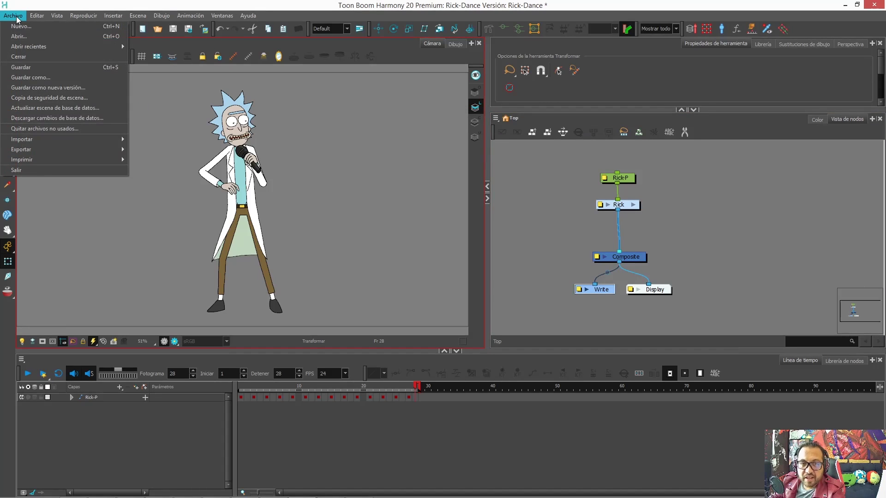
{"action": "mouse_move", "coordinate": [22, 150]}
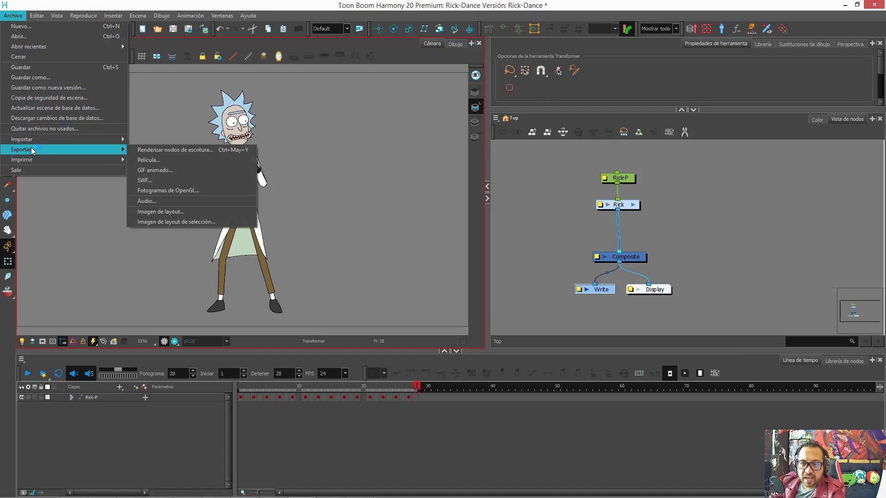
{"action": "left_click", "coordinate": [155, 150]}
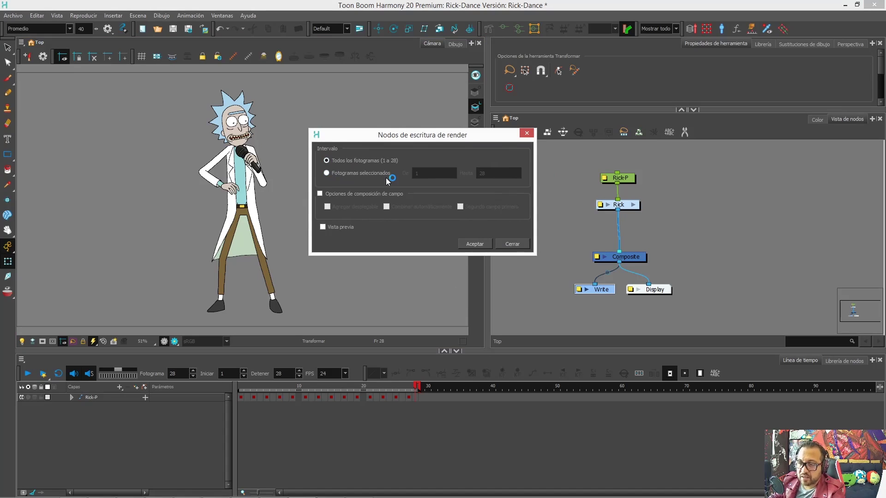
{"action": "left_click", "coordinate": [475, 244]}
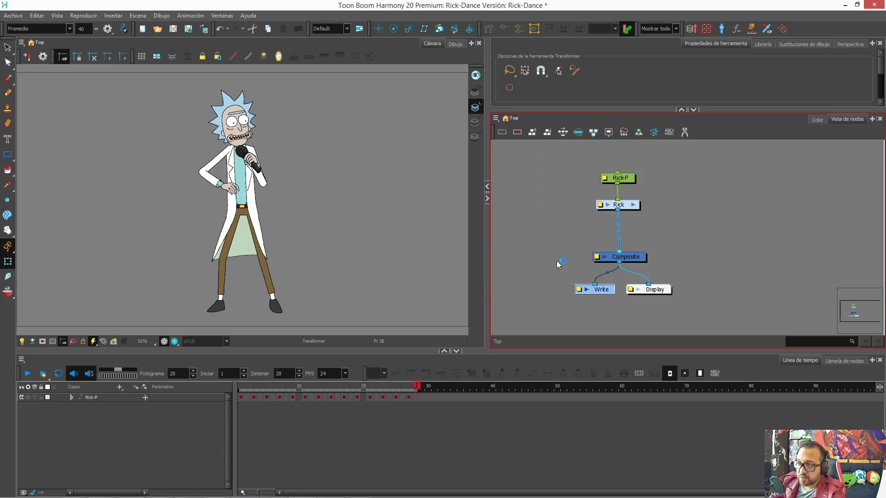
Minimize Harmony and open Rick_Baila1.png from Rick_Baila_Images in Photo Viewer.
{"action": "left_click", "coordinate": [845, 5]}
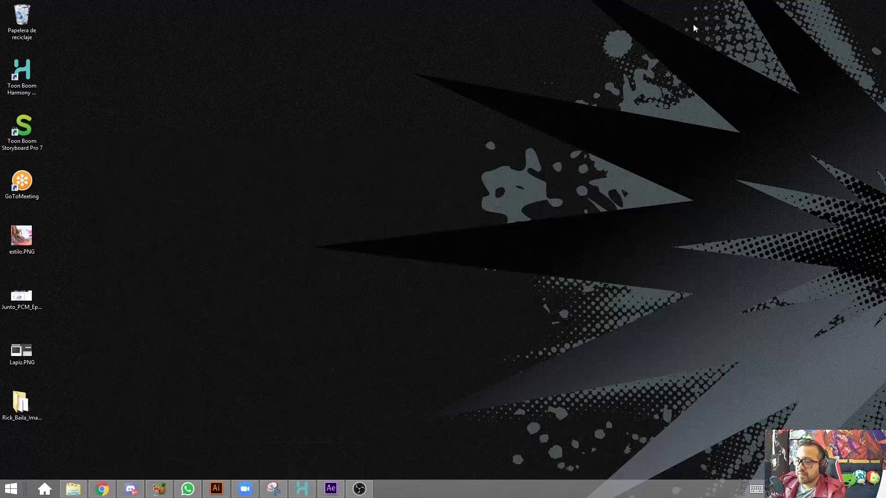
{"action": "double_click", "coordinate": [21, 403]}
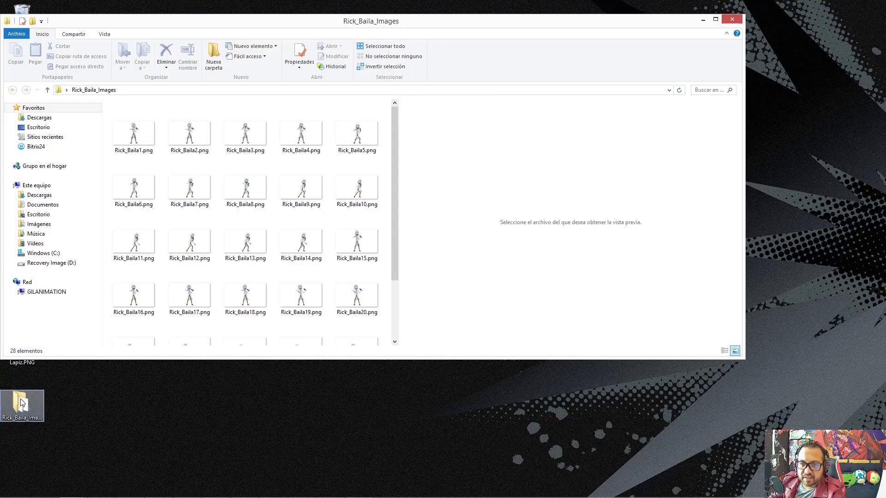
{"action": "left_click", "coordinate": [150, 134]}
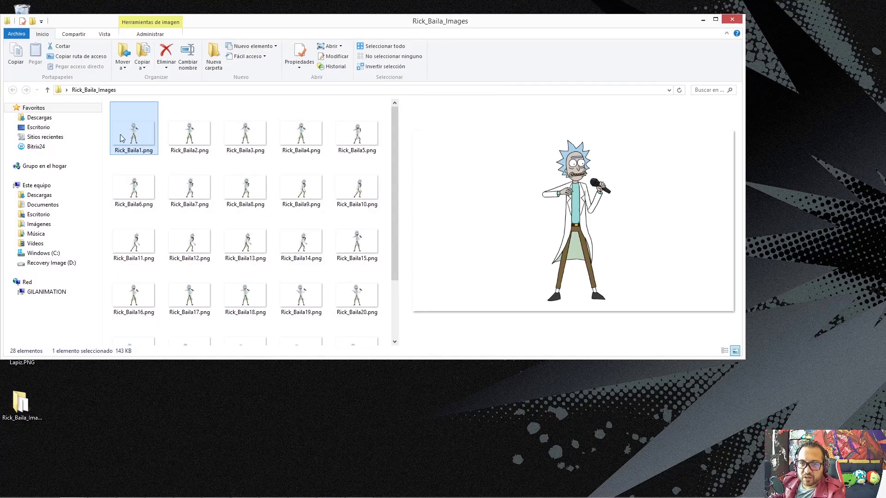
{"action": "double_click", "coordinate": [151, 134]}
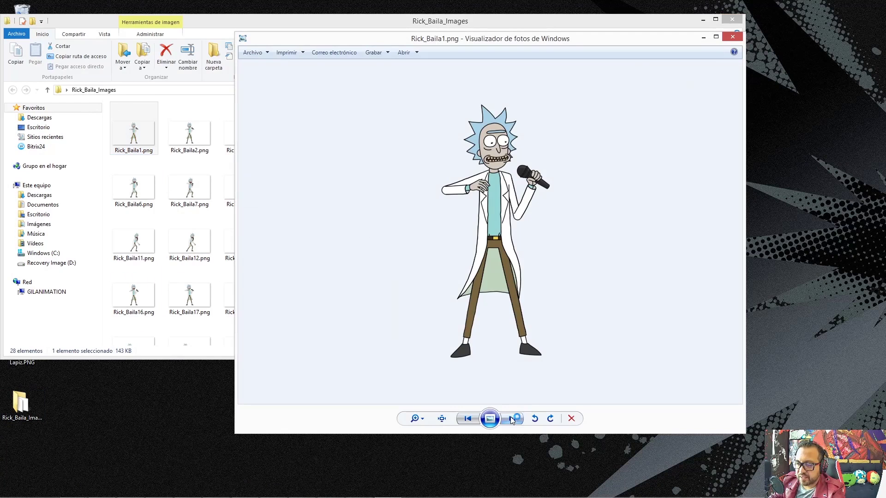
Step through the rendered frames, close the viewer and Explorer, and return to After Effects.
{"action": "left_click", "coordinate": [512, 419]}
{"action": "left_click", "coordinate": [513, 418]}
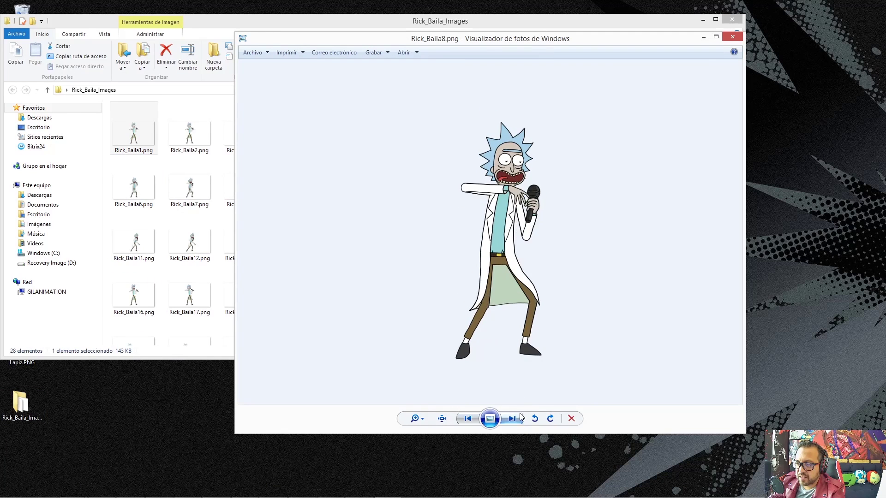
{"action": "left_click", "coordinate": [733, 37]}
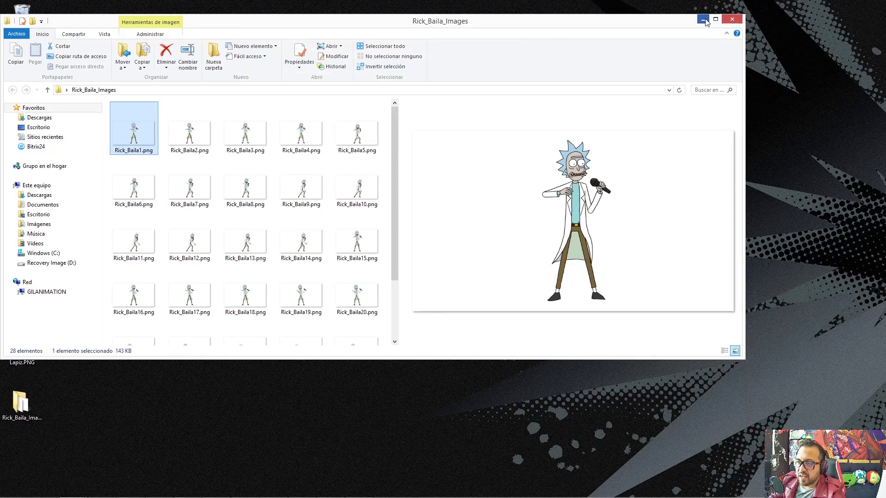
{"action": "left_click", "coordinate": [705, 20]}
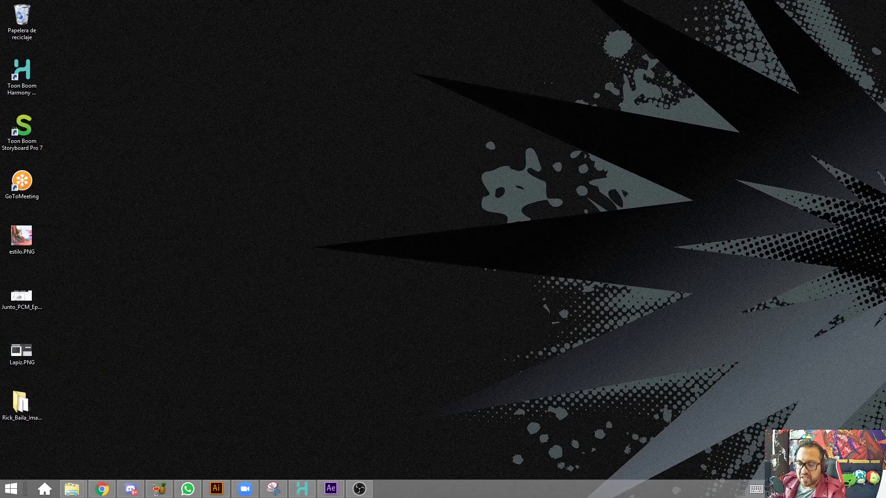
{"action": "left_click", "coordinate": [332, 489]}
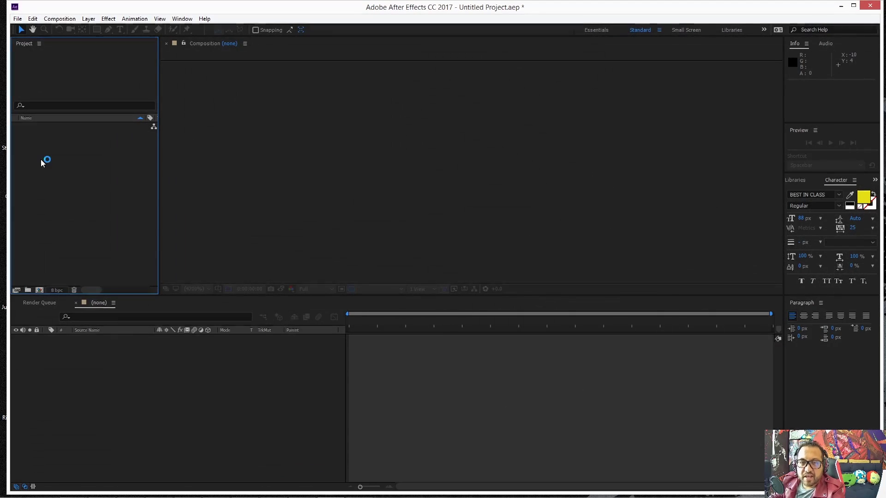
Import Rick_Baila1.png from Escritorio > Rick_Baila_Images with PNG Sequence checked.
{"action": "double_click", "coordinate": [82, 161]}
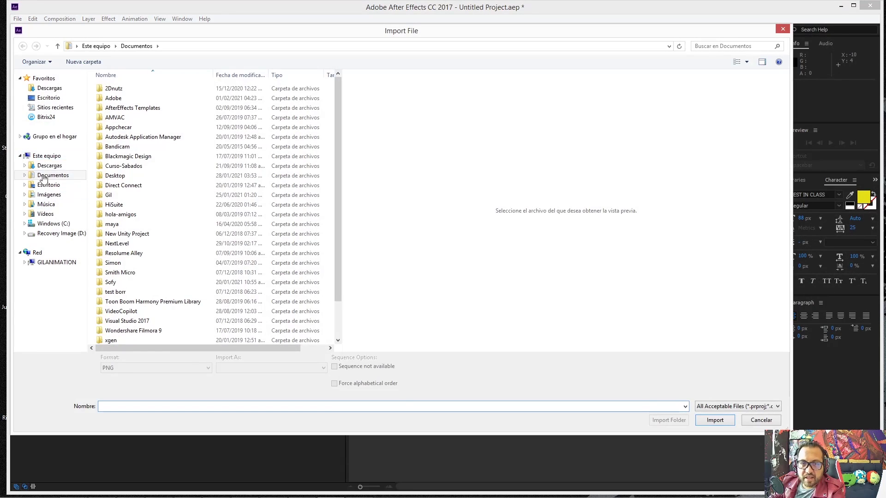
{"action": "left_click", "coordinate": [49, 97]}
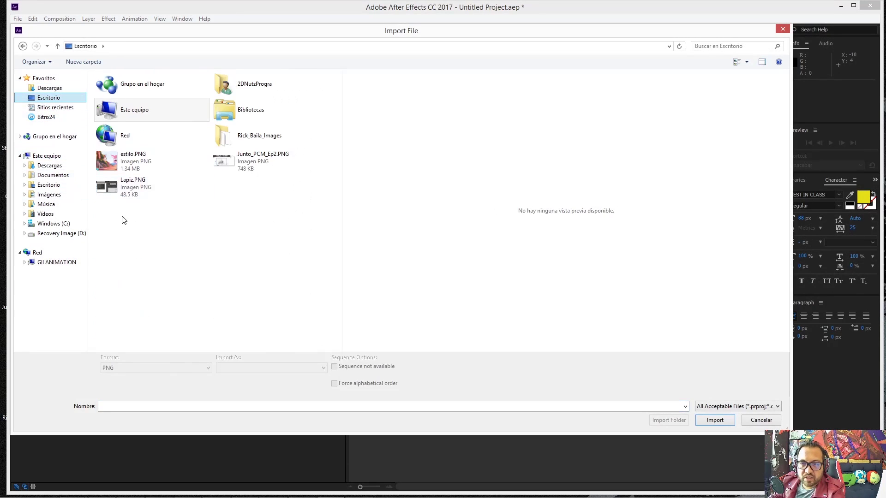
{"action": "double_click", "coordinate": [256, 139]}
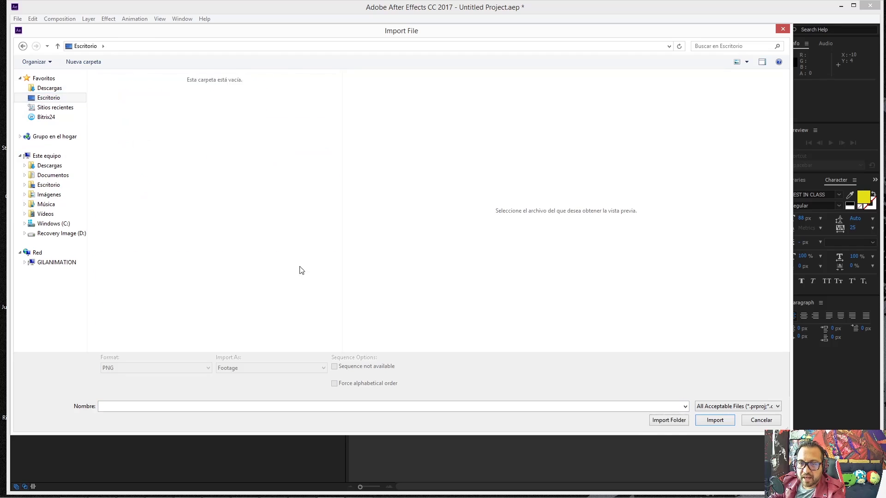
{"action": "left_click", "coordinate": [114, 90]}
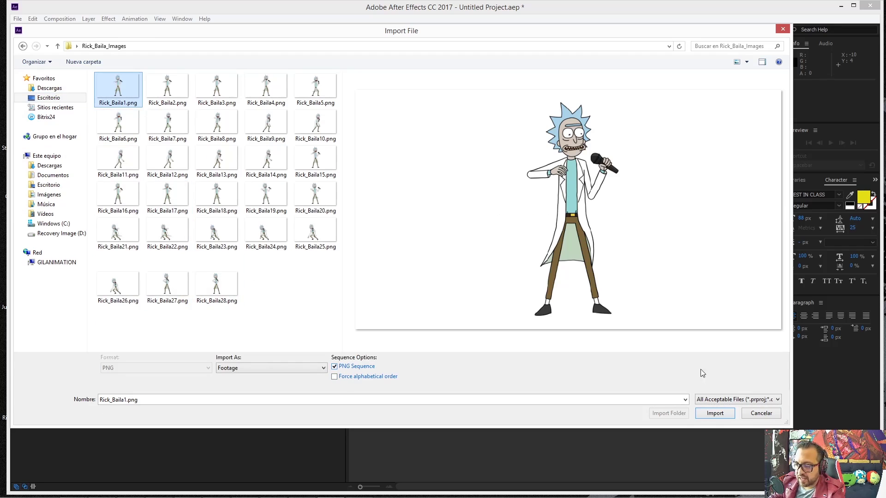
{"action": "left_click", "coordinate": [714, 414]}
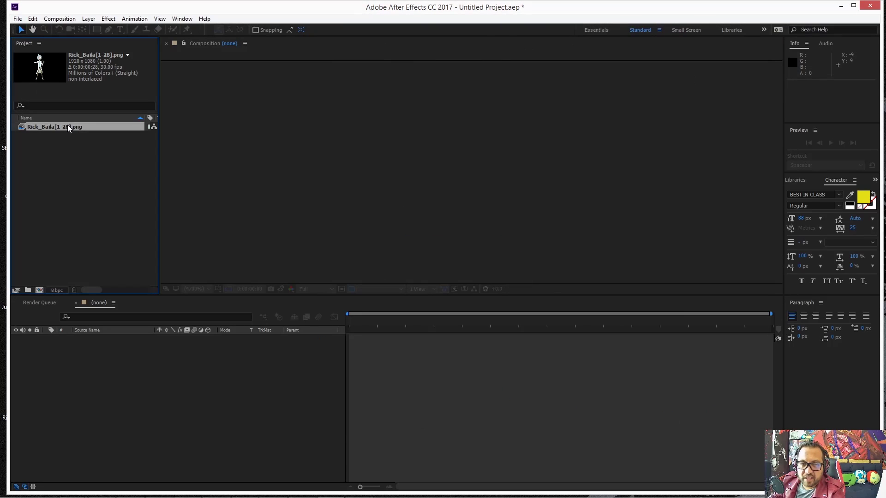
Create the Rick_Baila composition from the PNG sequence and scrub to a later dance frame.
{"action": "left_click_drag", "start_coordinate": [68, 128], "coordinate": [57, 243]}
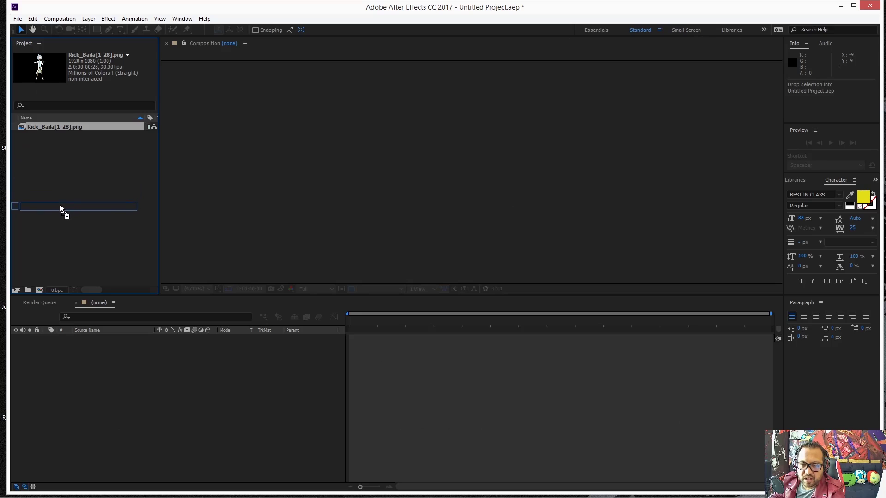
{"action": "left_click_drag", "start_coordinate": [56, 243], "coordinate": [65, 349]}
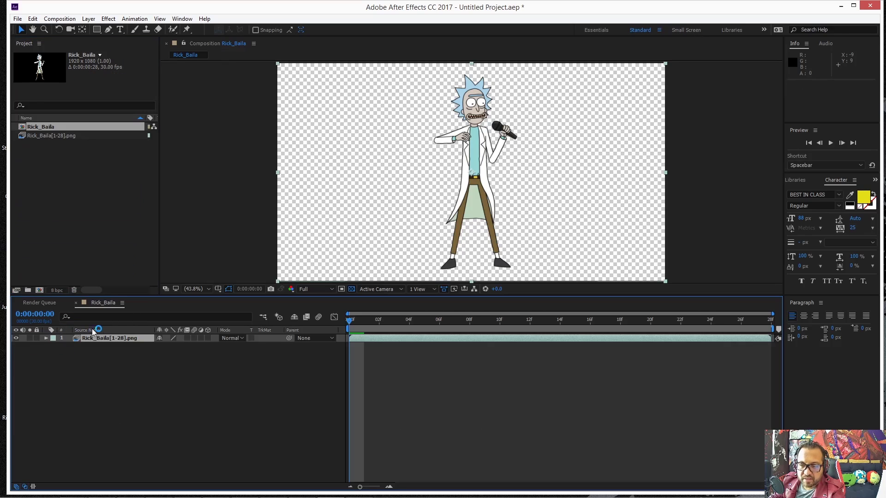
{"action": "left_click_drag", "start_coordinate": [351, 319], "coordinate": [650, 323]}
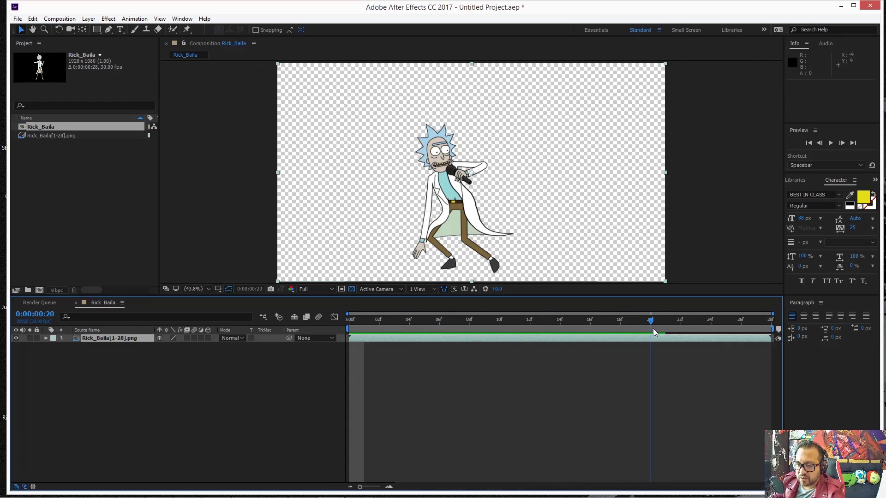
Toggle the transparency grid off and back on, scrub to an earlier pose, then return to Harmony.
{"action": "left_click", "coordinate": [351, 289]}
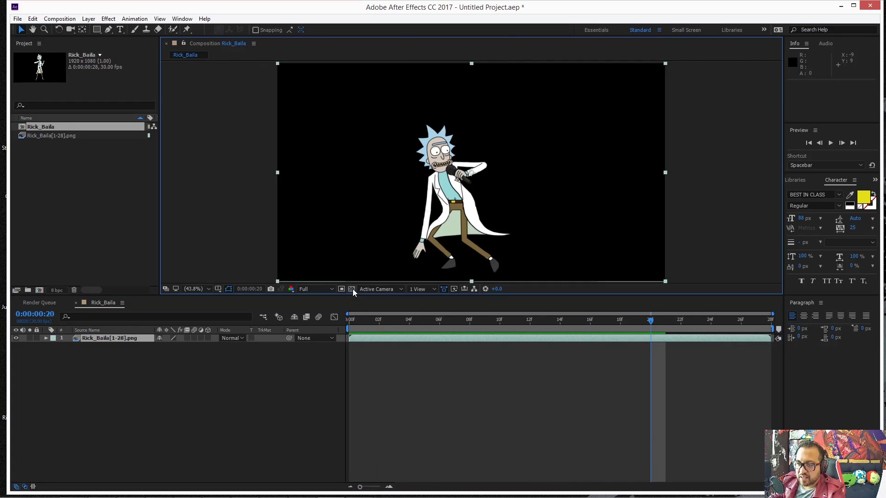
{"action": "left_click", "coordinate": [351, 289]}
{"action": "left_click_drag", "start_coordinate": [650, 320], "coordinate": [349, 323]}
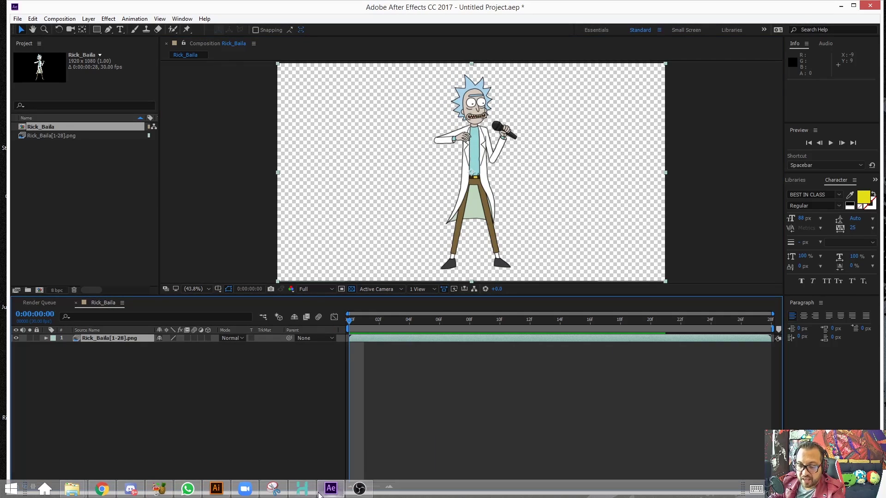
{"action": "left_click", "coordinate": [292, 495]}
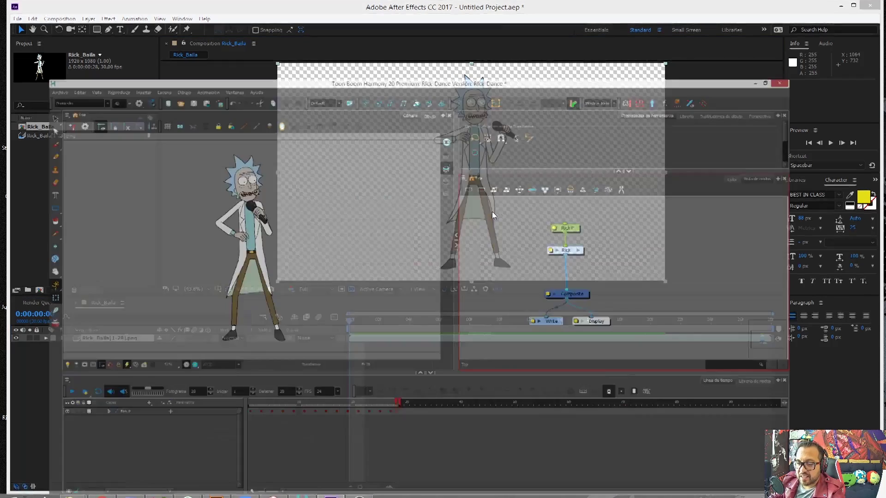
Drag the Camera view's right-hand splitter rightward so the Rick-Dance character has more room.
{"action": "left_click_drag", "start_coordinate": [489, 221], "coordinate": [507, 224]}
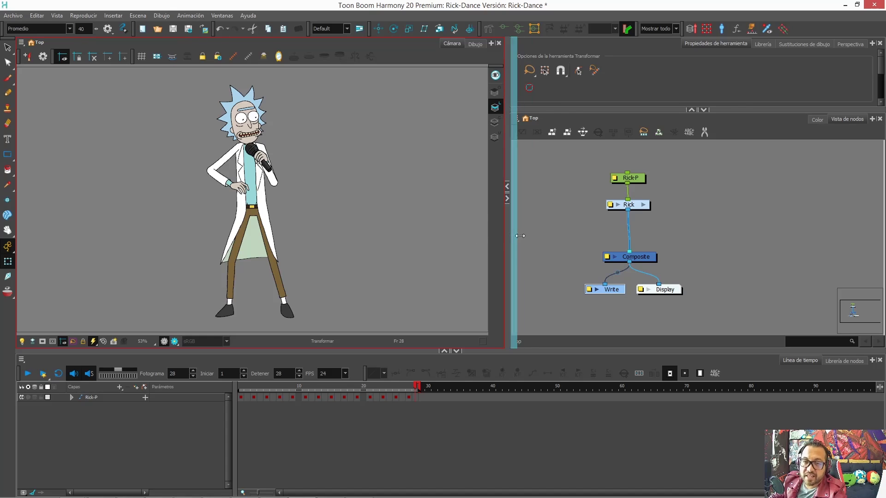
{"action": "left_click_drag", "start_coordinate": [508, 233], "coordinate": [539, 233]}
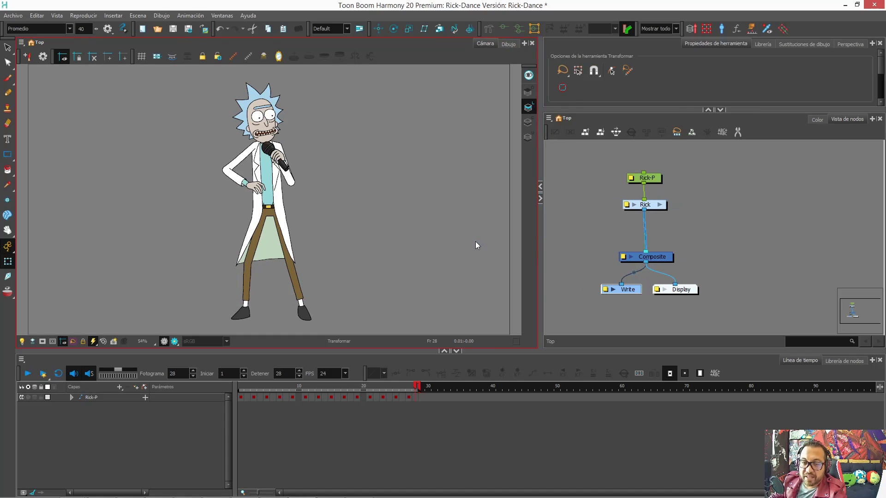